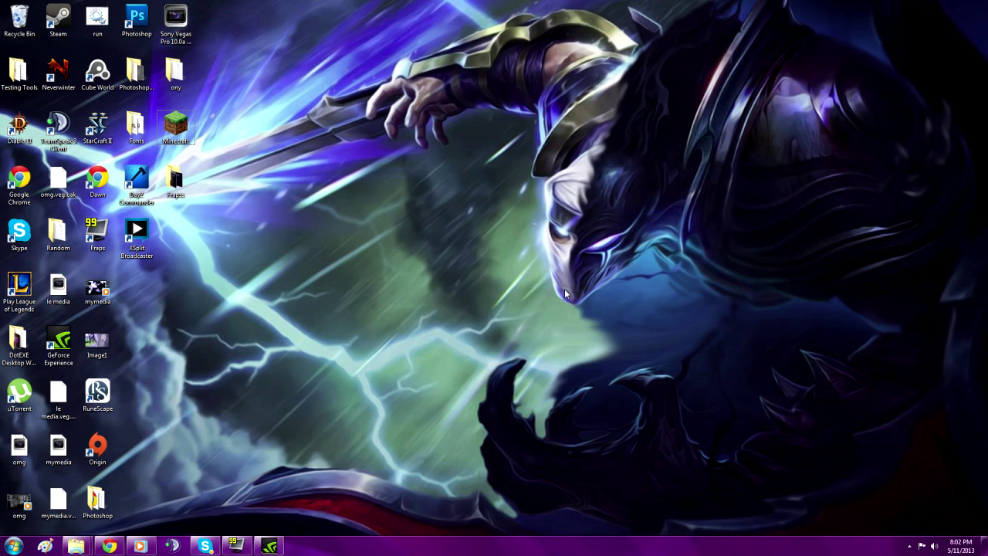
Bring up the GeForce website in Chrome and minimise the browser again.
click(110, 546)
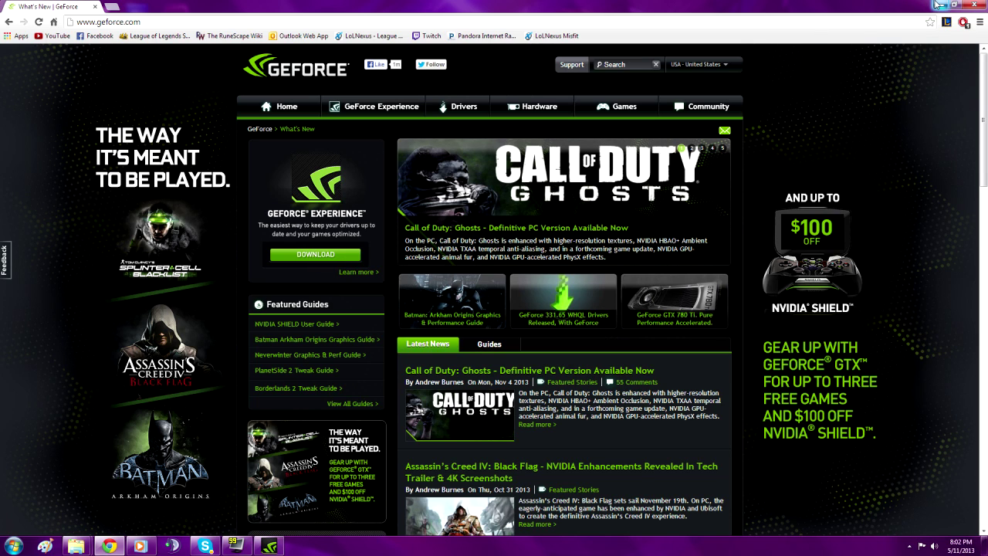
click(936, 4)
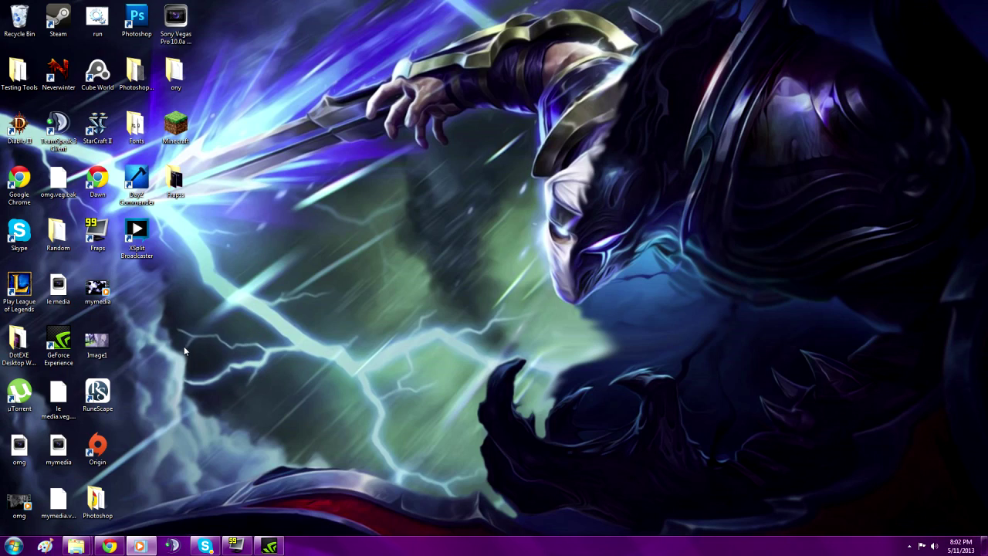
Switch to GeForce Experience and review the games list, the game scan preferences and the installed driver details.
click(266, 546)
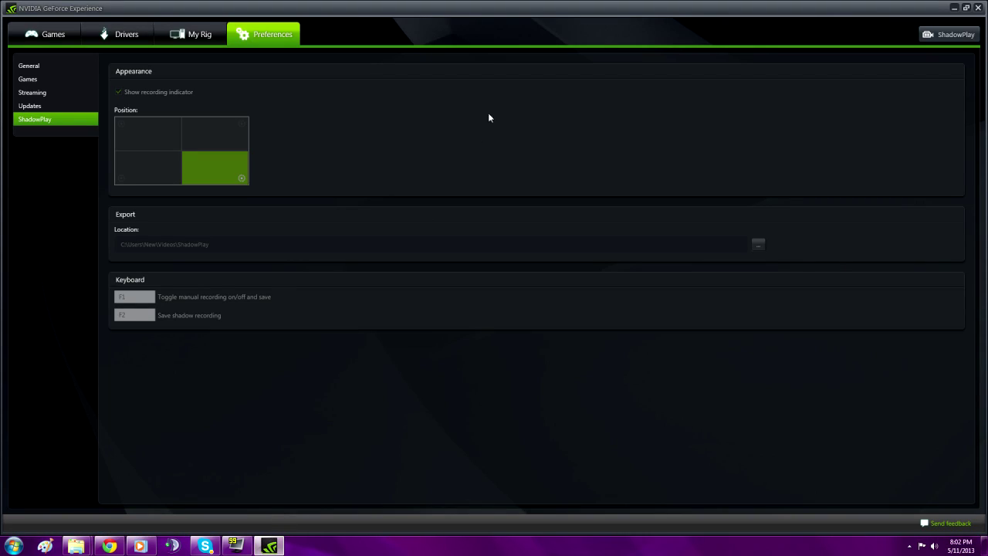
click(49, 34)
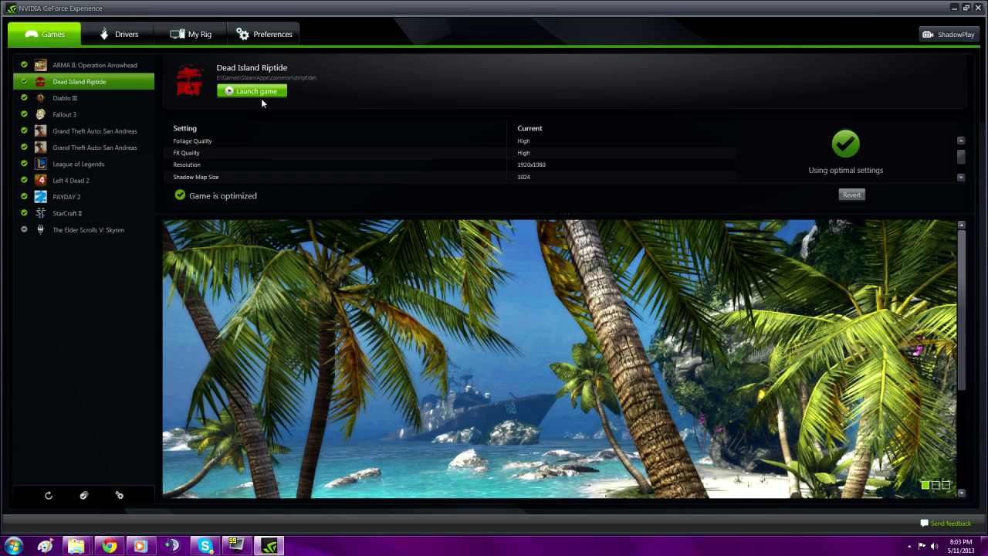
click(245, 34)
click(63, 80)
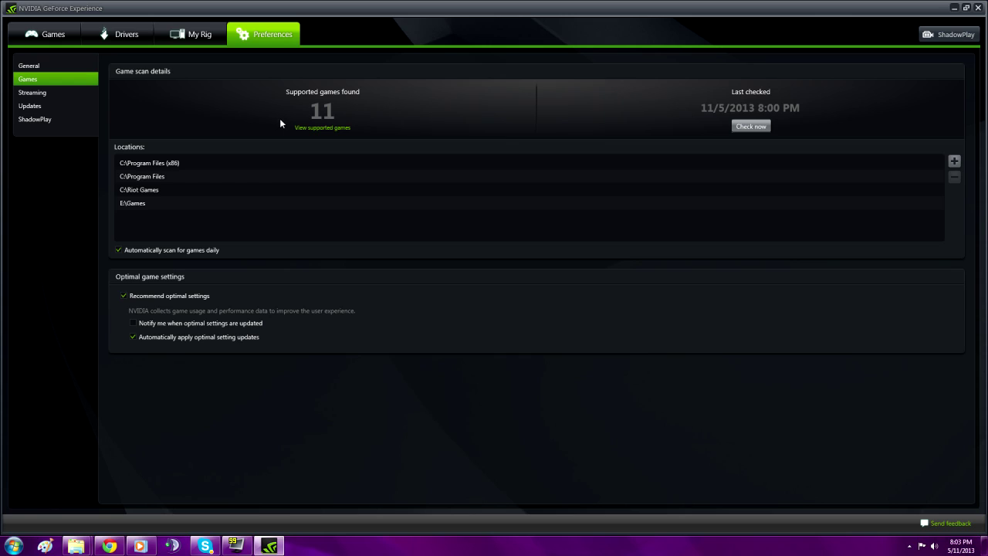
click(48, 35)
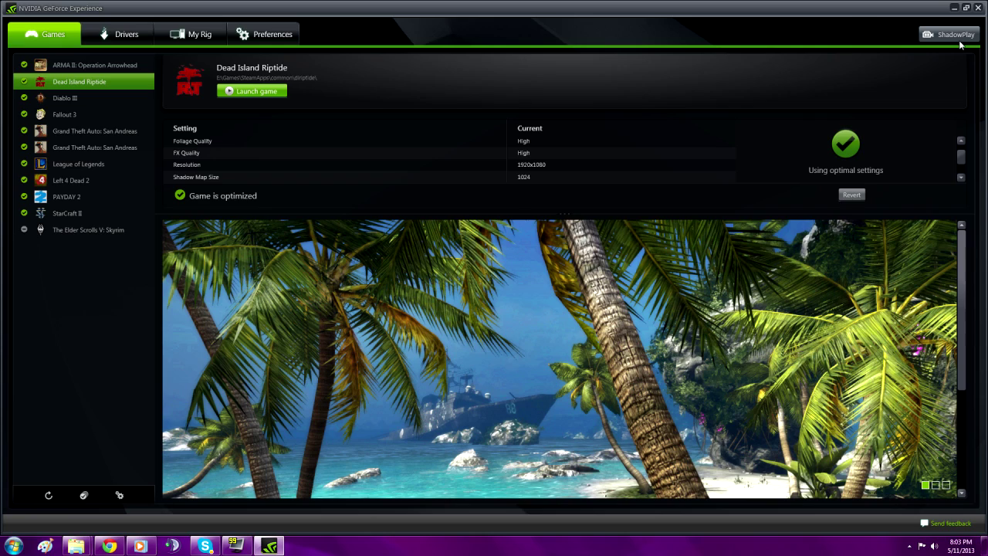
click(125, 36)
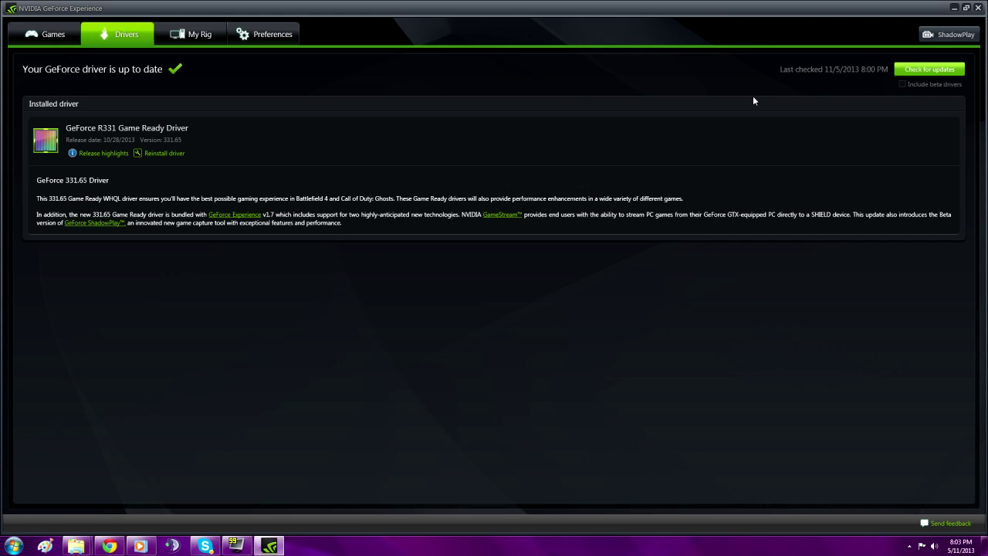
Open ShadowPlay, switch it on and show its preferences.
click(950, 35)
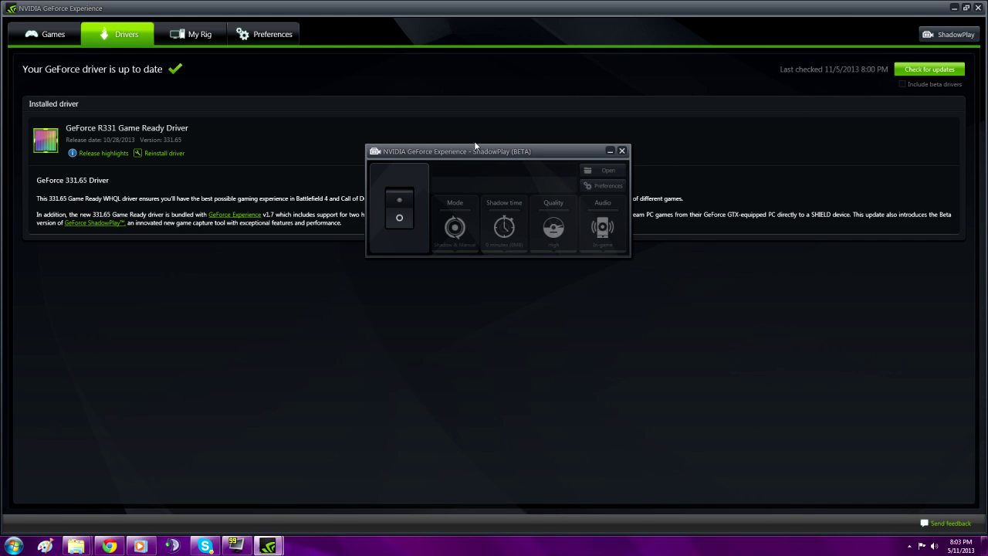
click(412, 197)
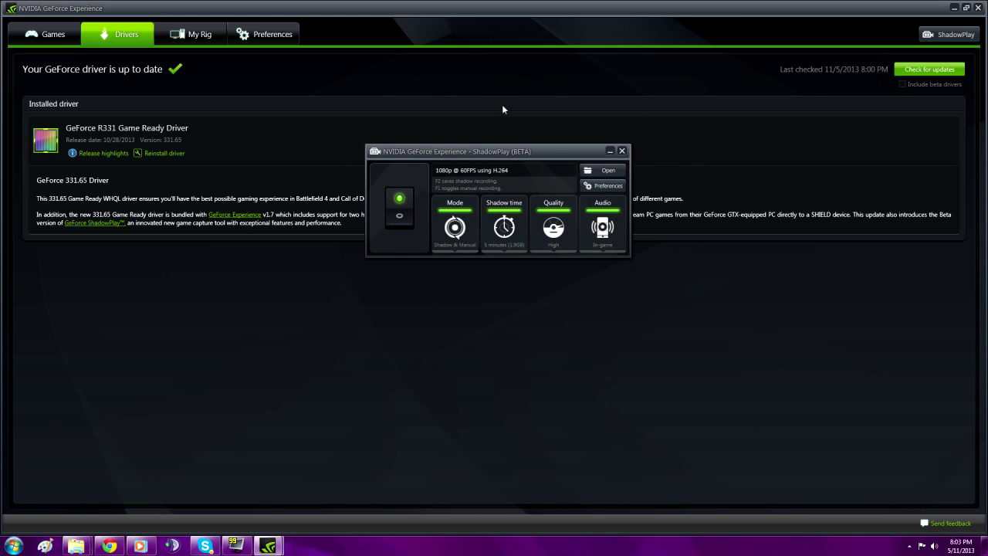
click(599, 187)
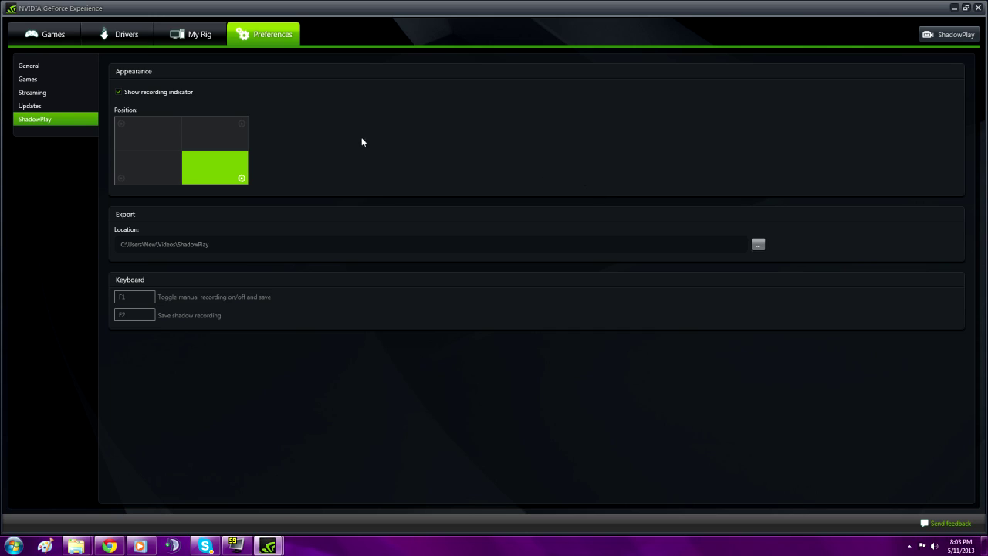
Try the recording indicator in each corner of the position grid, finishing with the lower-right corner.
click(207, 140)
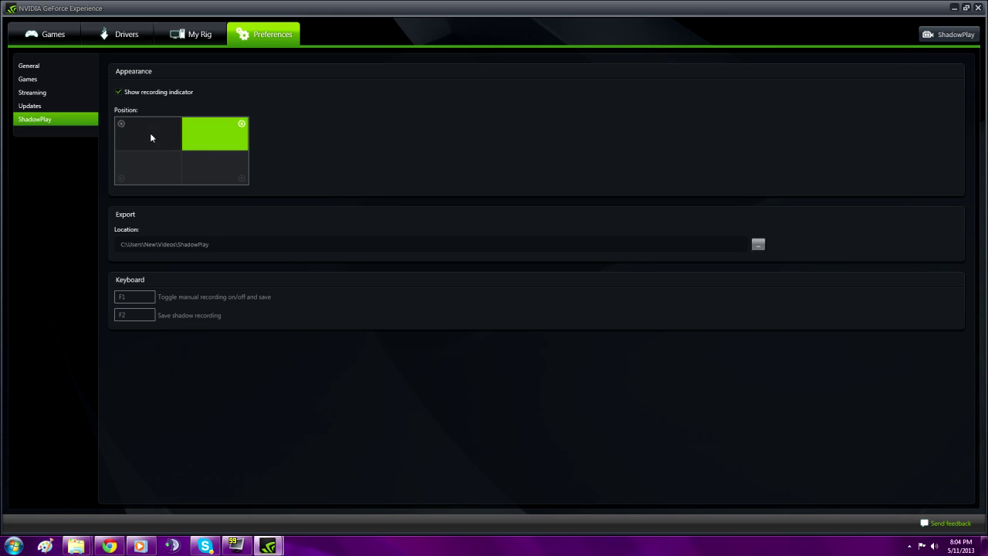
click(151, 136)
click(162, 172)
click(209, 168)
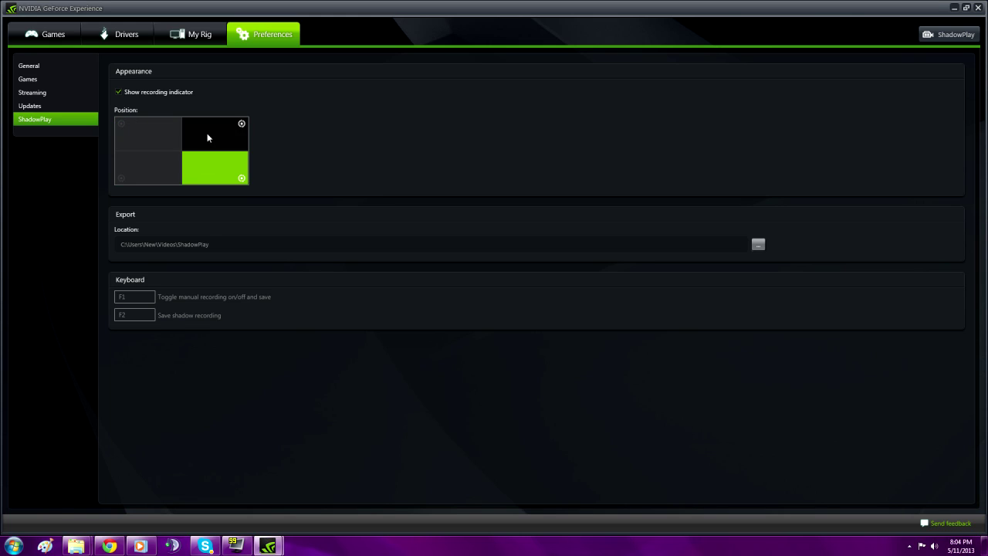
click(207, 139)
click(162, 142)
click(158, 163)
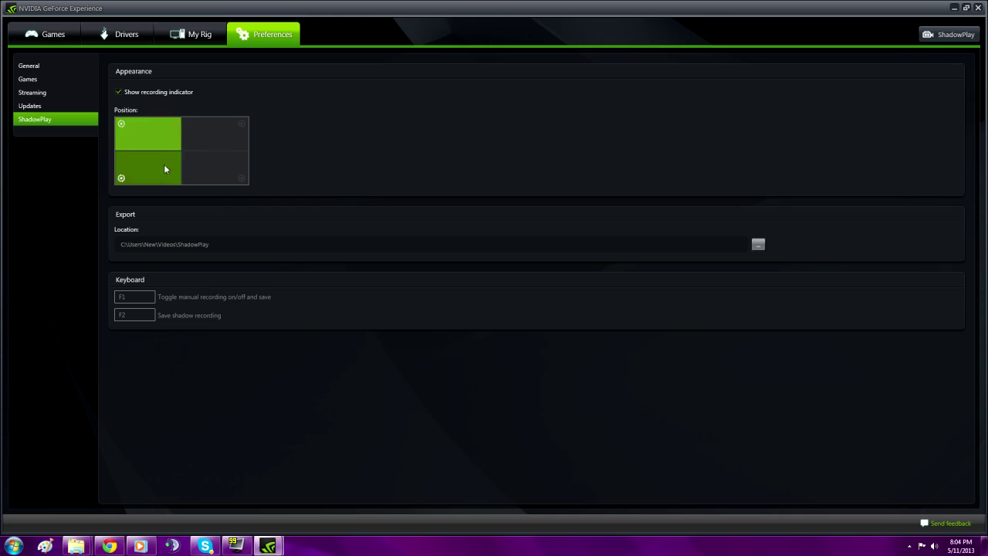
click(208, 166)
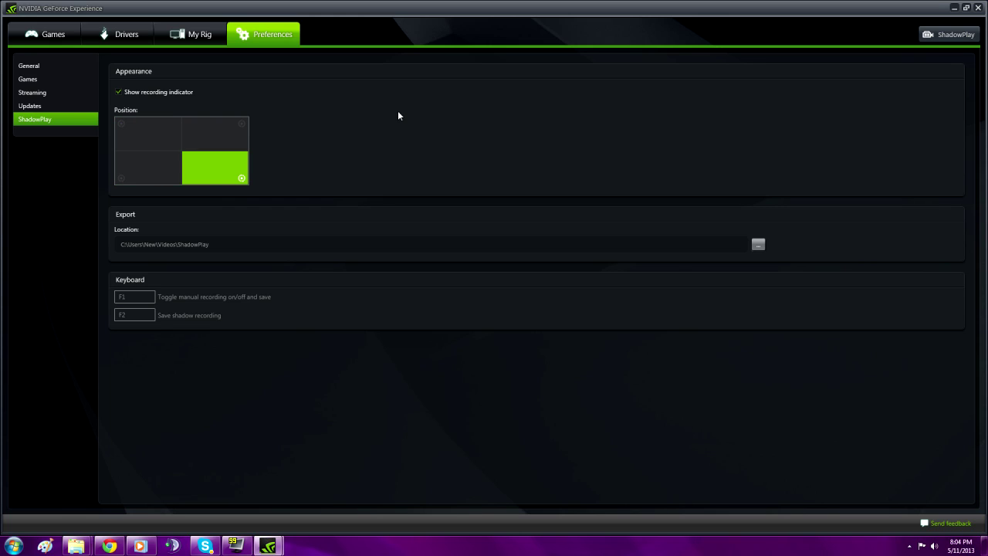
Look at the export folder chooser without changing the location, and inspect the manual and shadow recording hotkey fields.
click(760, 246)
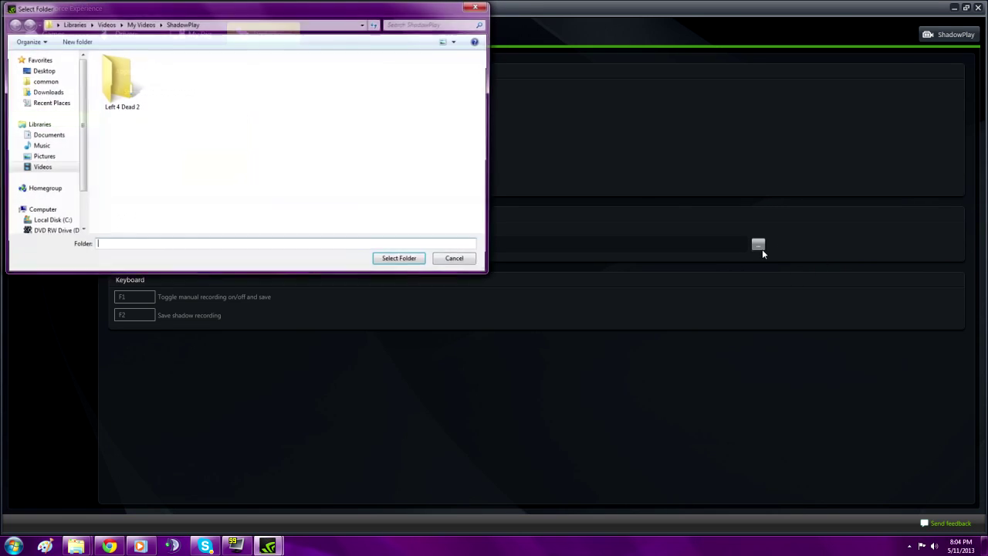
click(477, 7)
click(126, 301)
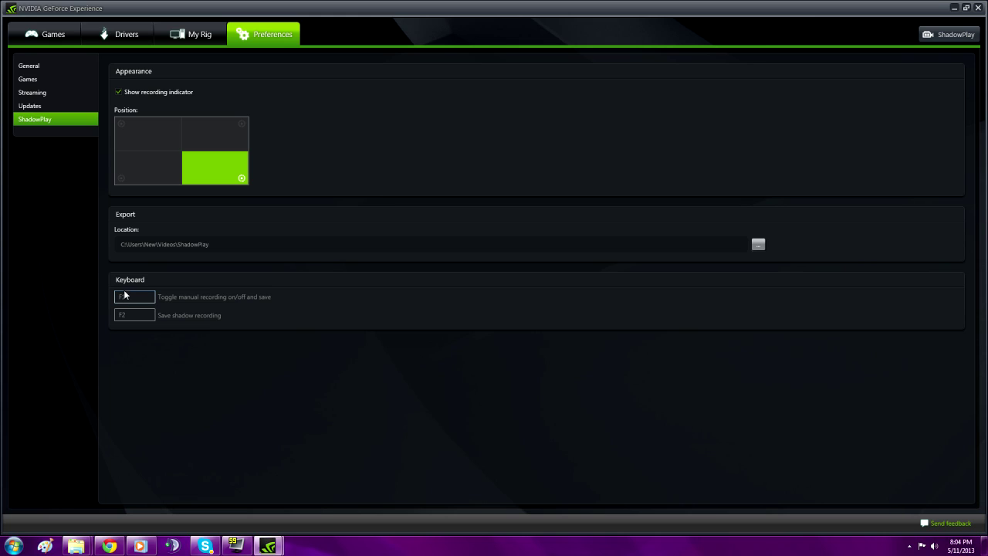
click(144, 312)
click(191, 347)
click(153, 301)
click(156, 308)
Show the ShadowPlay controls alone on the desktop and view the recording mode and shadow time options.
click(945, 34)
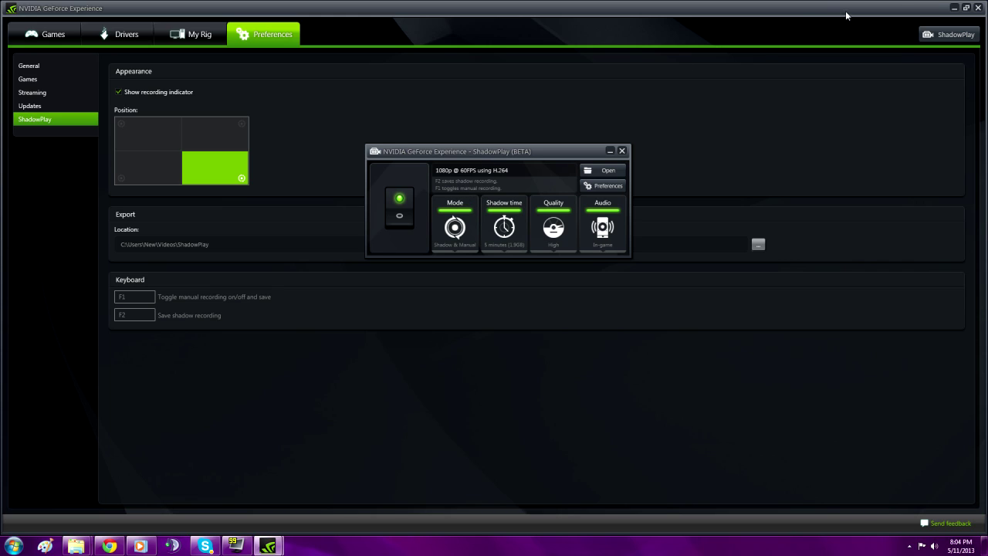
click(954, 9)
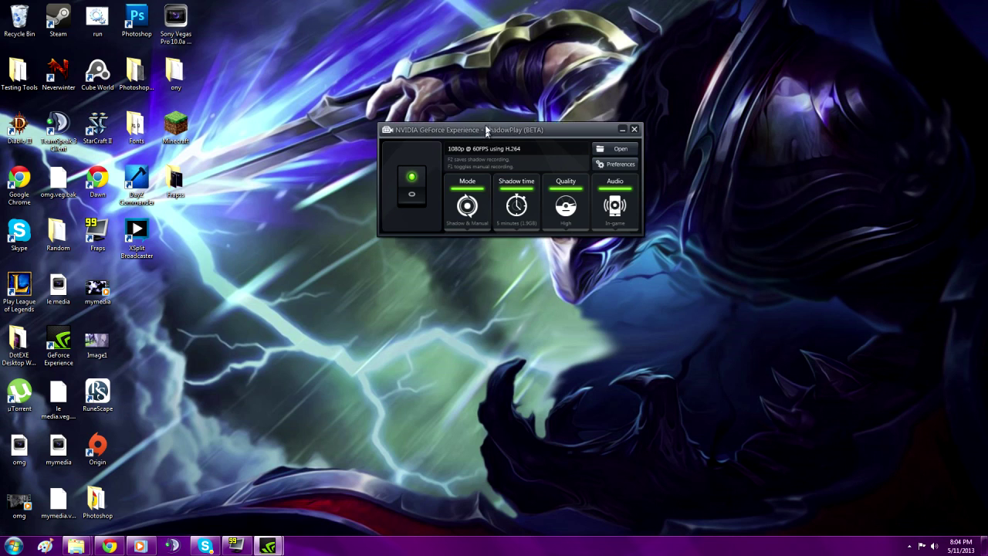
click(470, 182)
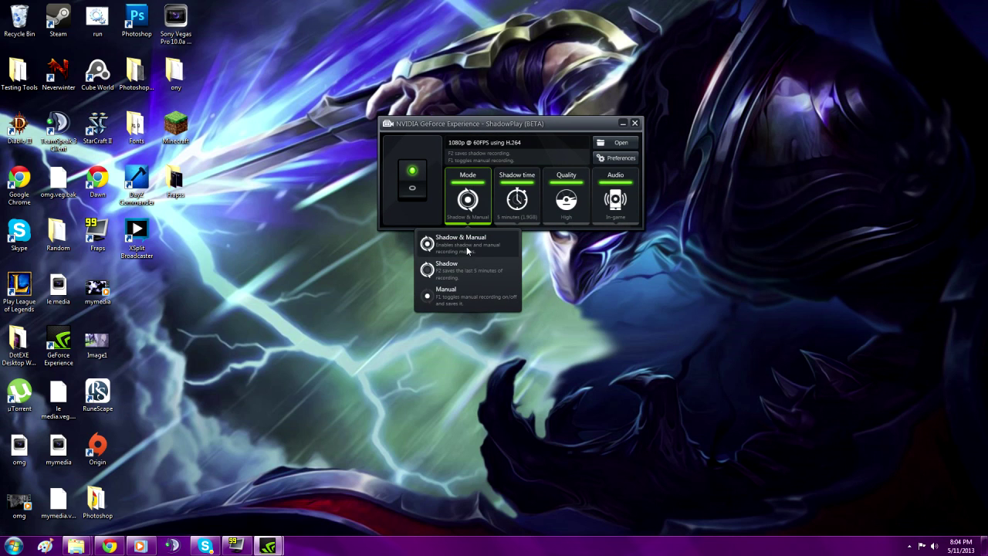
click(524, 179)
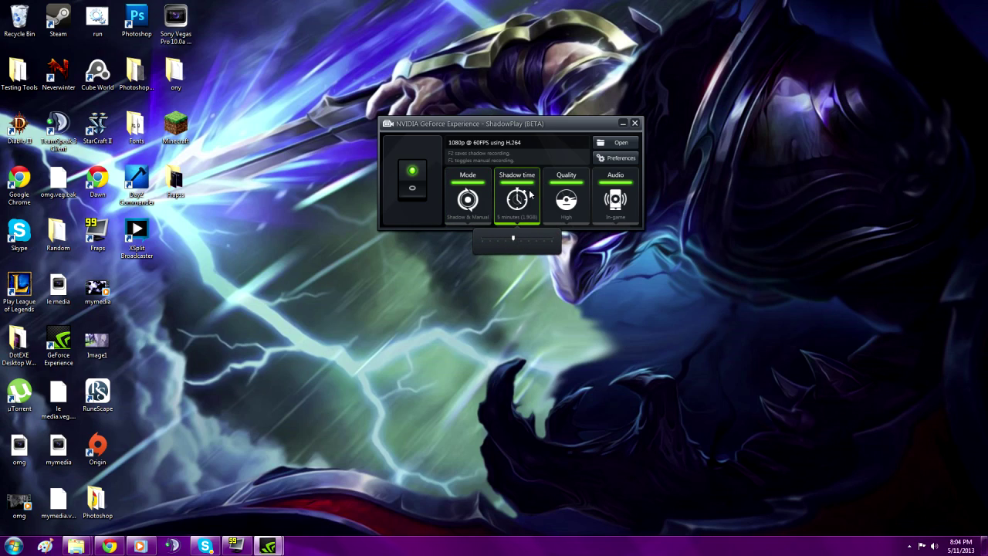
Set the ShadowPlay recording quality to High and the audio to In-game.
click(571, 179)
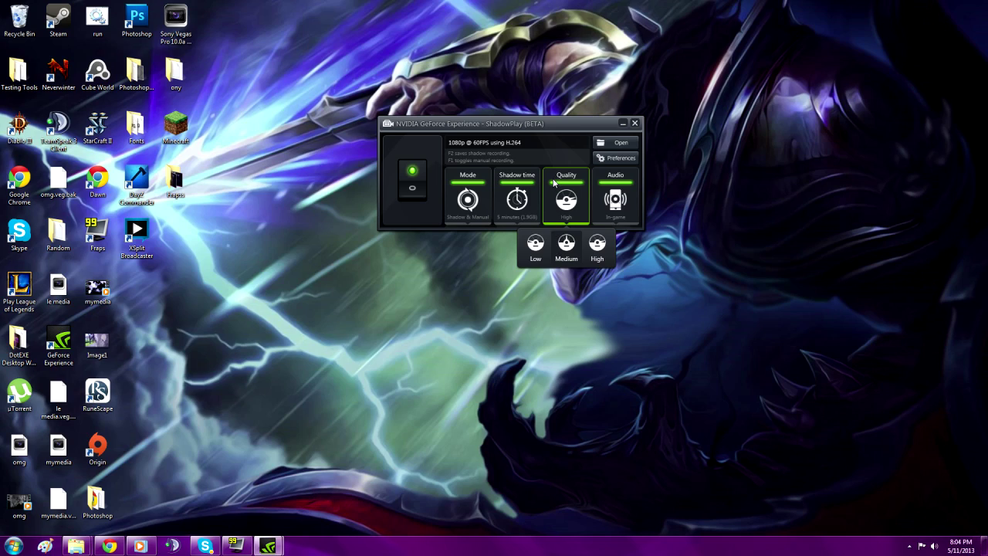
click(592, 241)
click(614, 185)
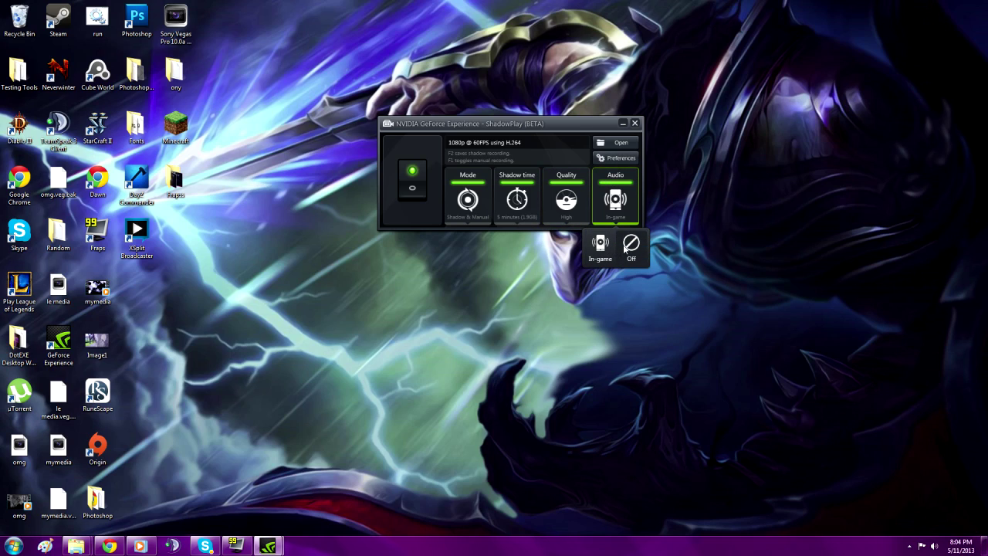
click(606, 248)
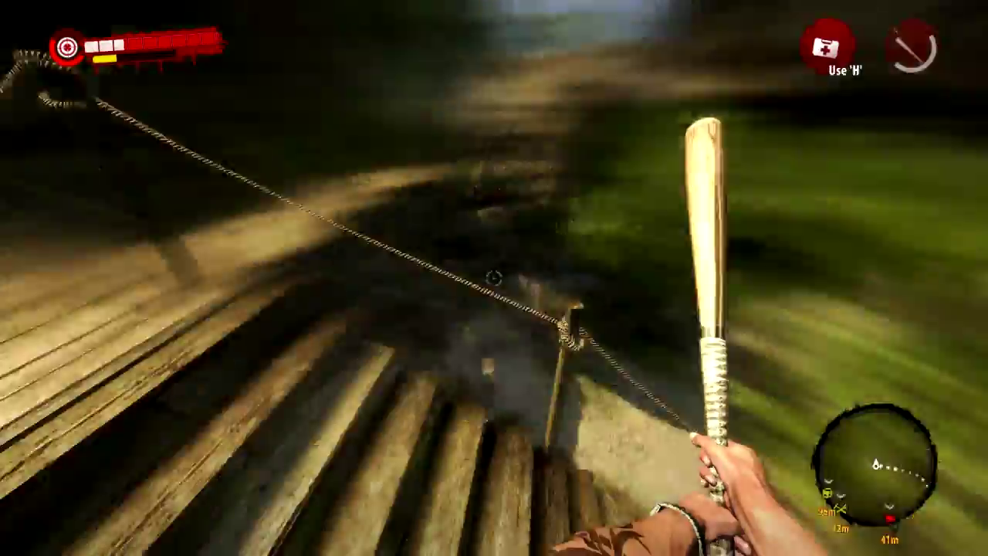
key(shift+w)
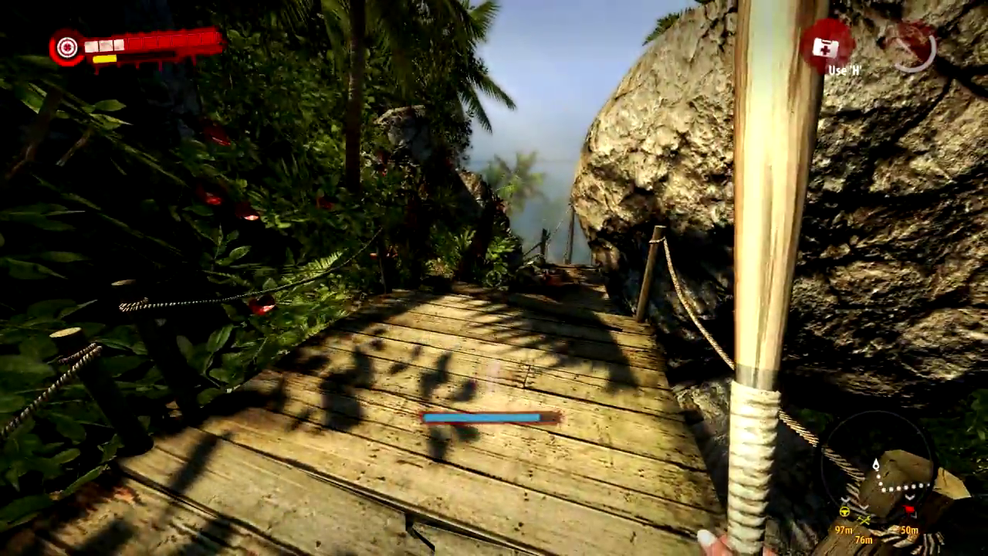
key(w)
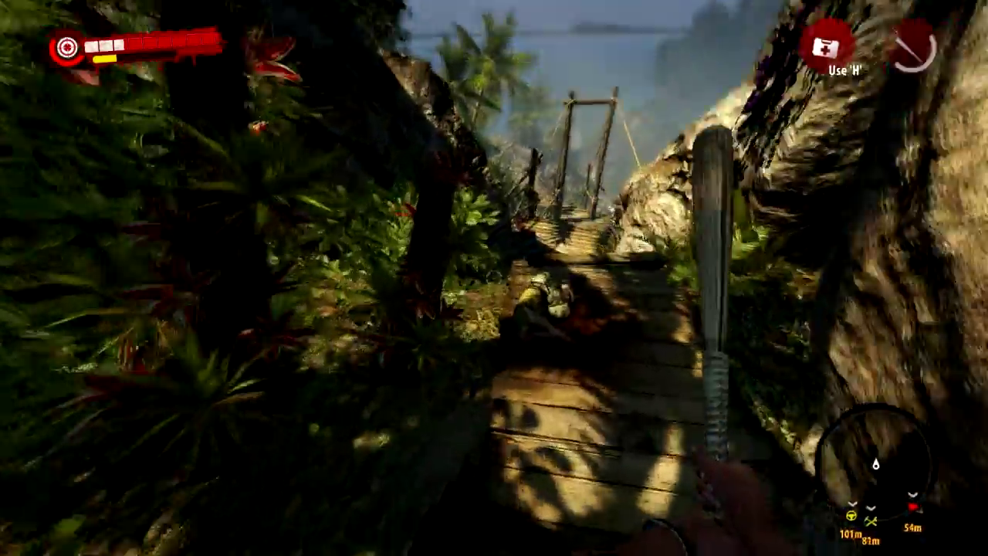
key(shift+w)
key(shift+w)
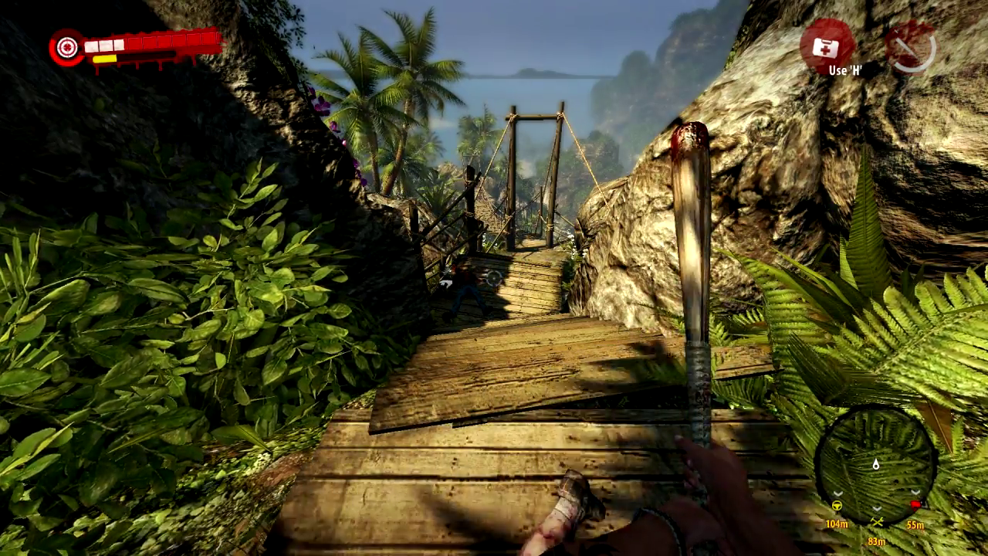
mouse_move(494, 277)
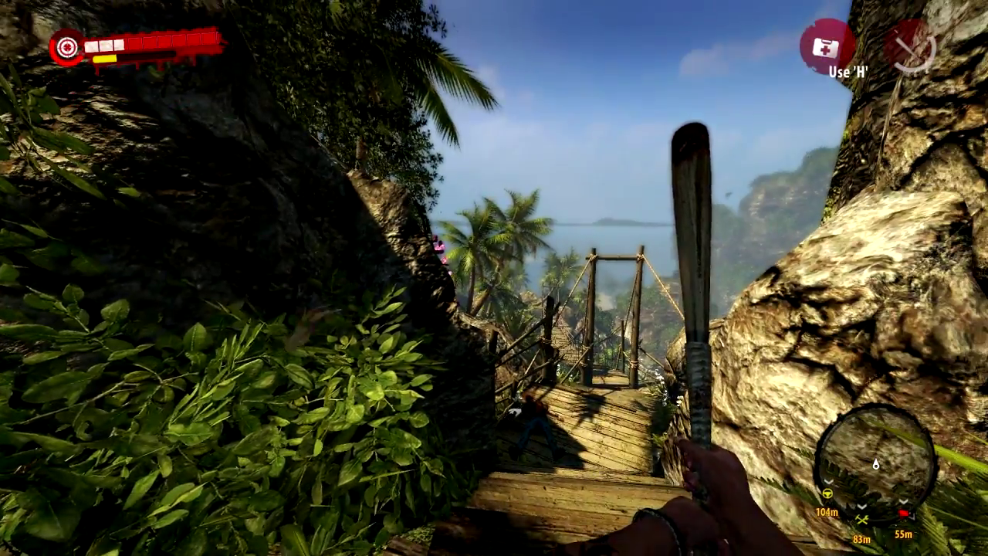